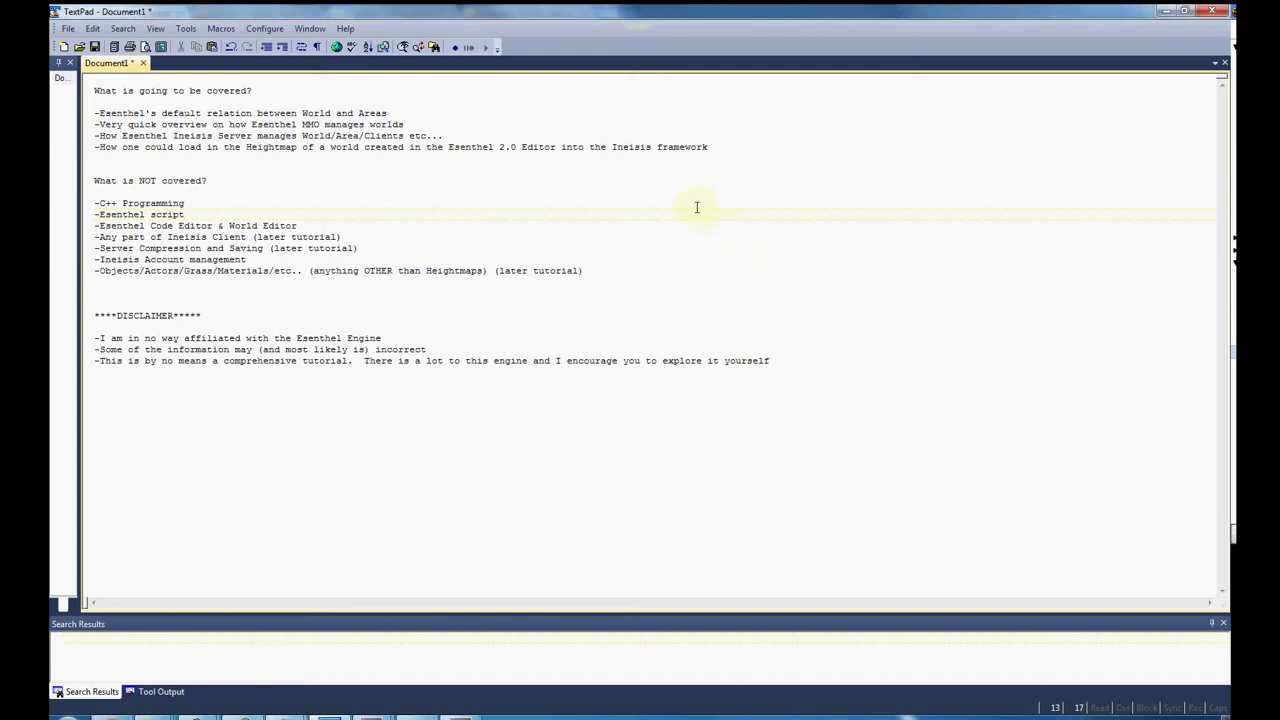
Bring up the draw.io area-grid map and select the grid and upper grass icon to inspect them.
left_click(112, 713)
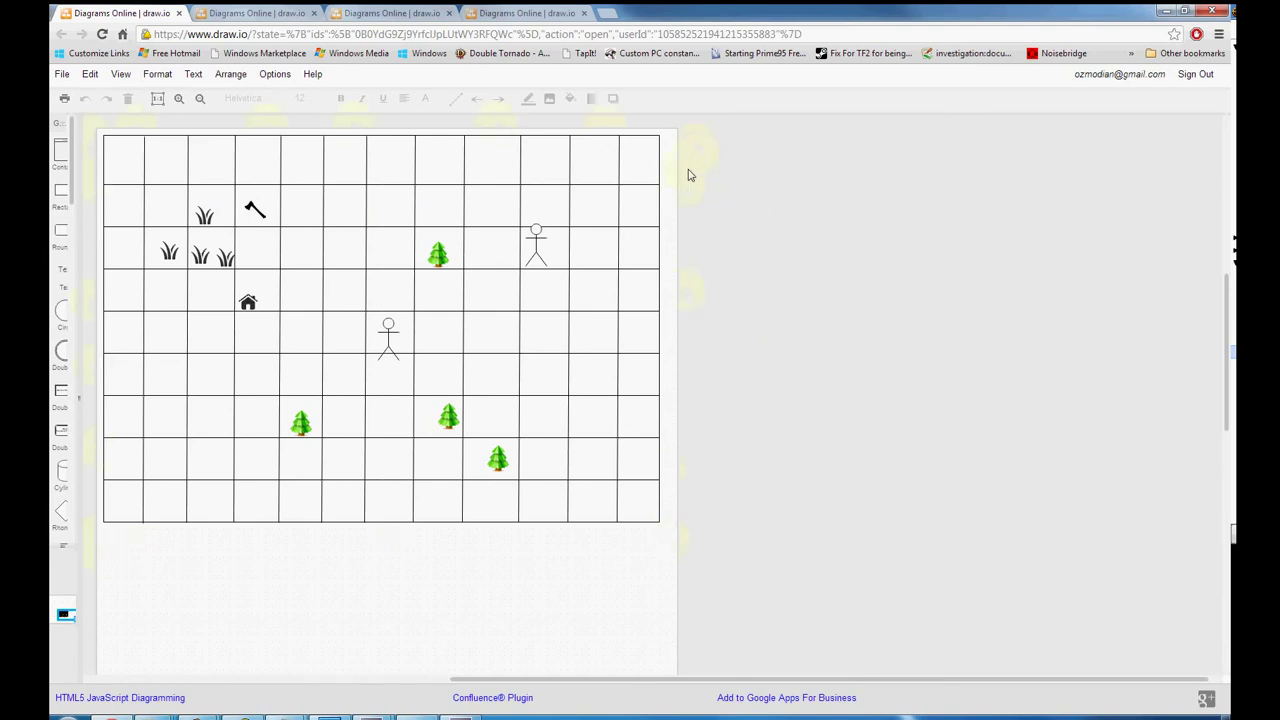
left_click(142, 179)
left_click_drag(640, 160, 638, 160)
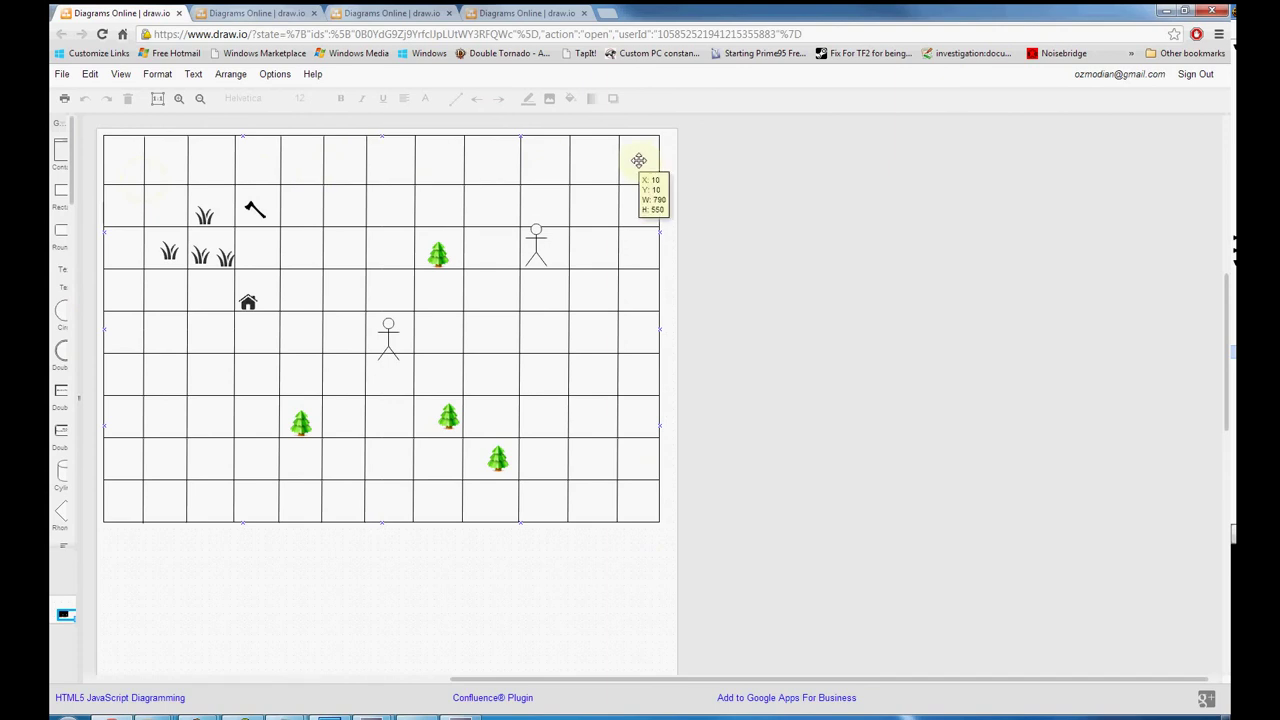
left_click(708, 172)
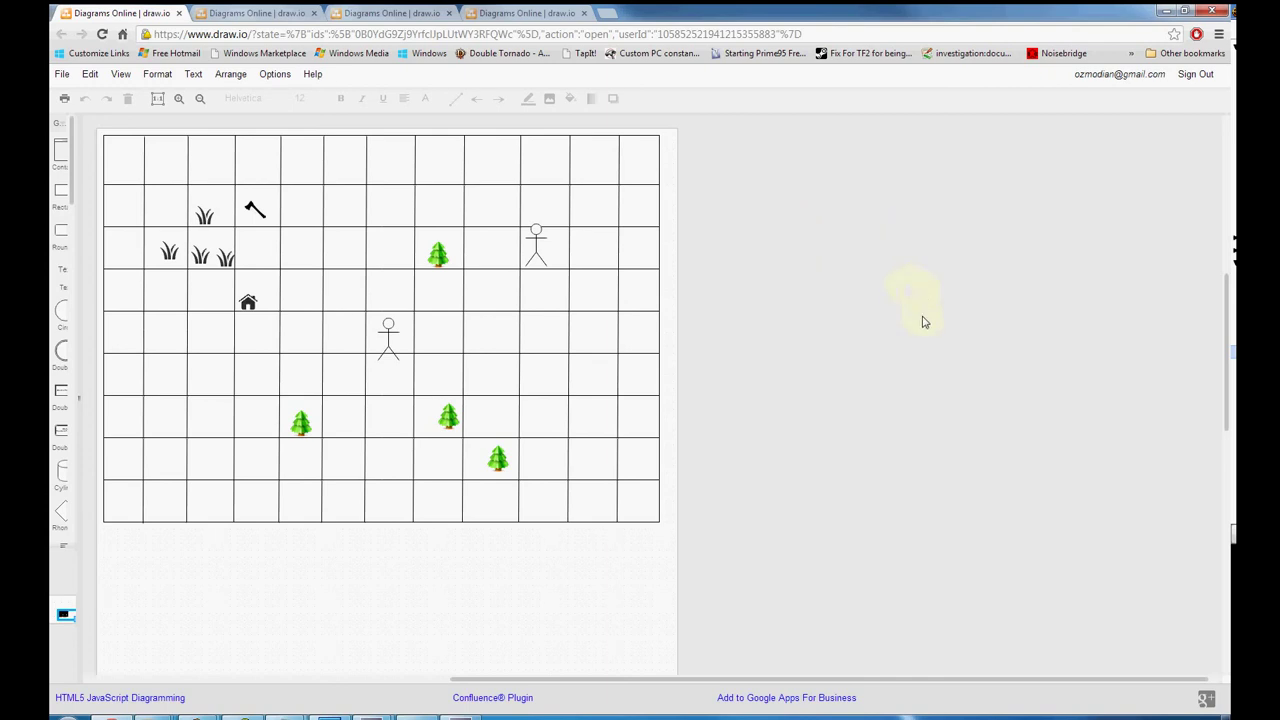
left_click(205, 215)
left_click(386, 332)
left_click(383, 358)
left_click(468, 283)
left_click(485, 296)
left_click(390, 340)
left_click(321, 344)
left_click(115, 152)
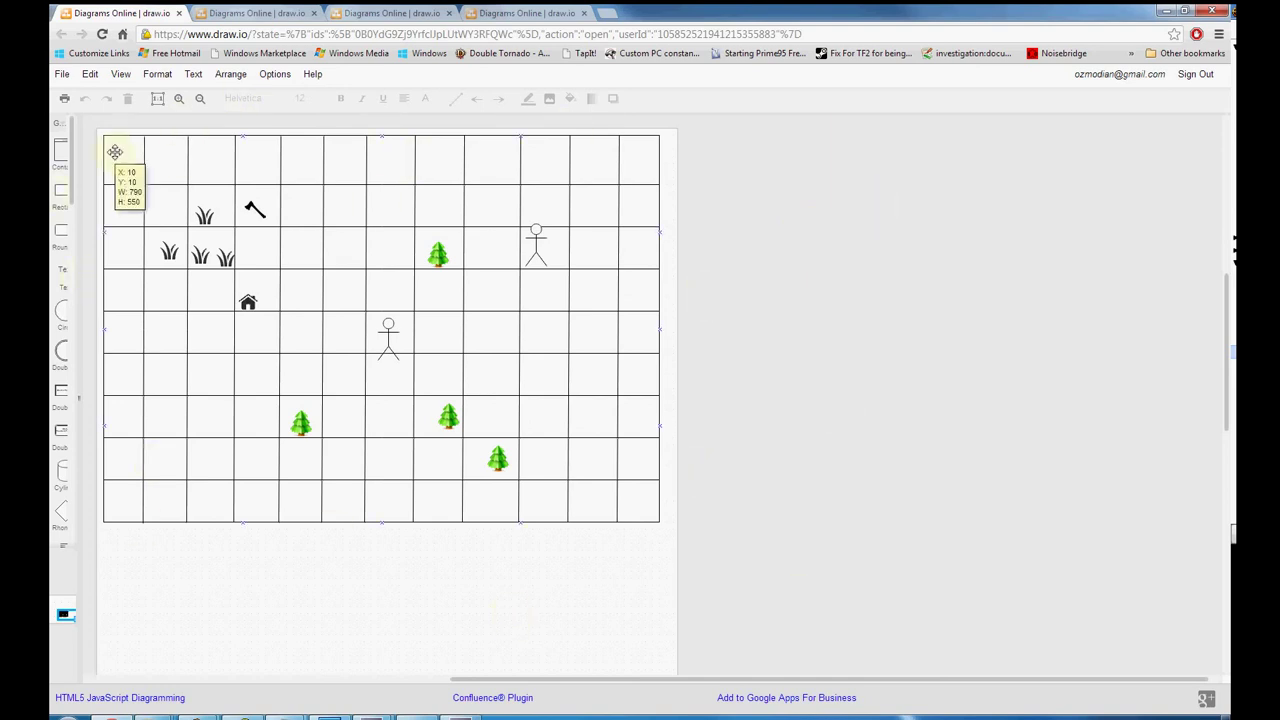
left_click(690, 205)
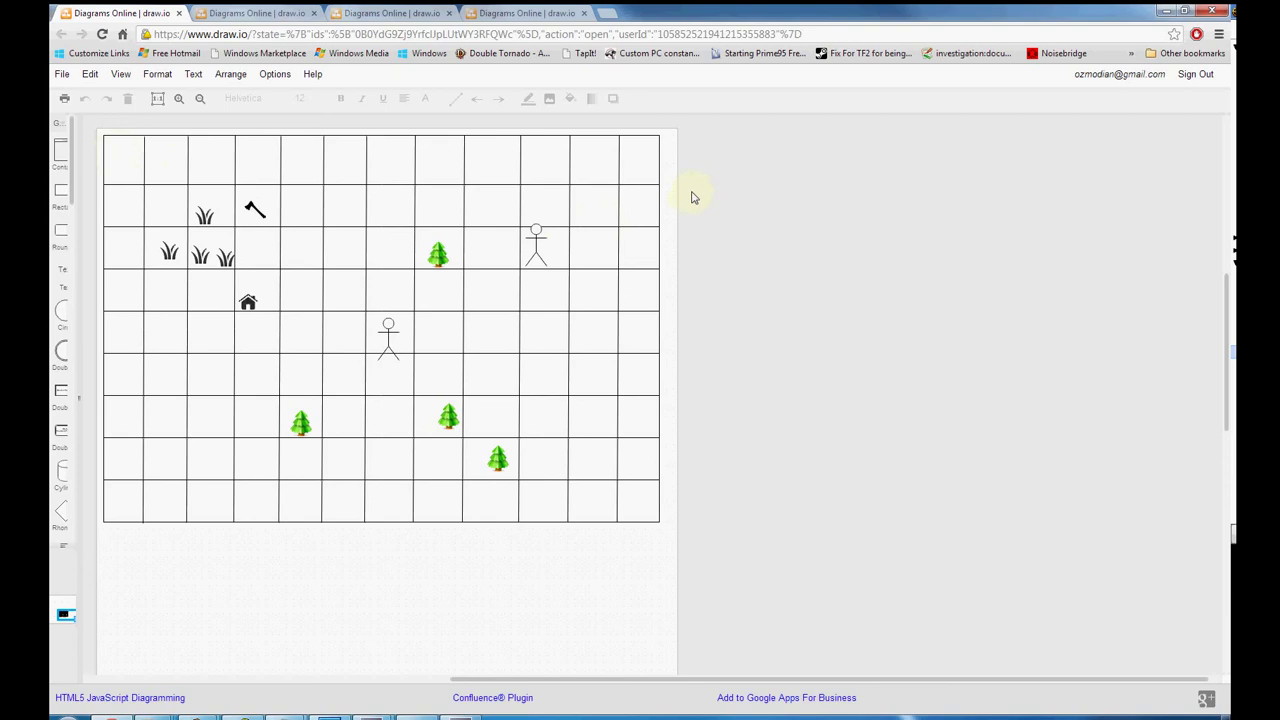
left_click(241, 15)
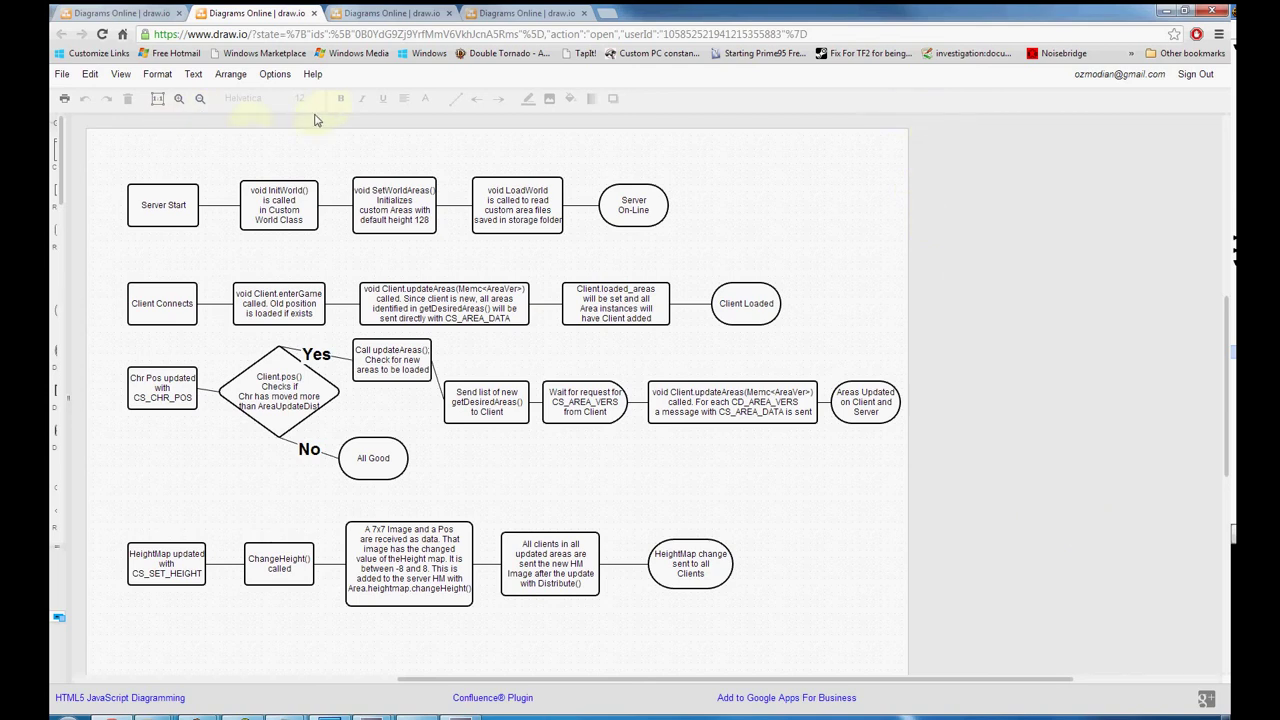
left_click(82, 14)
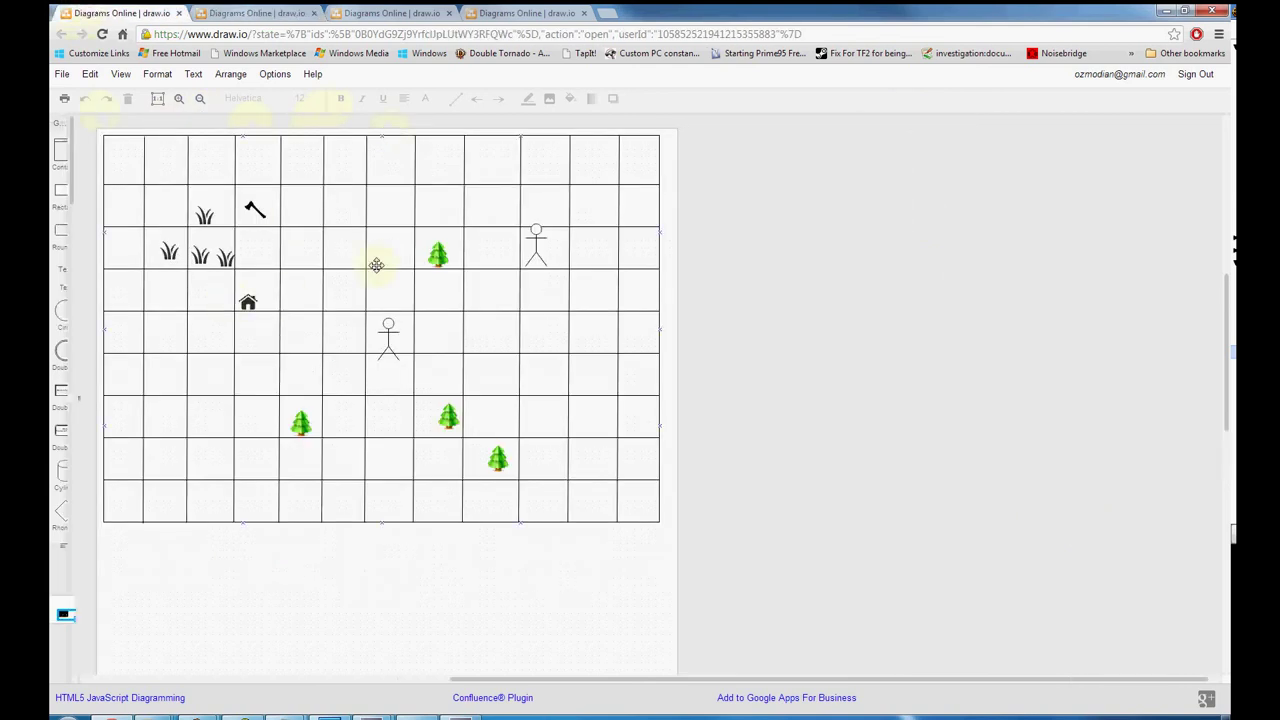
Pass through the server flowchart tab on the way to the third diagram tab.
left_click(257, 14)
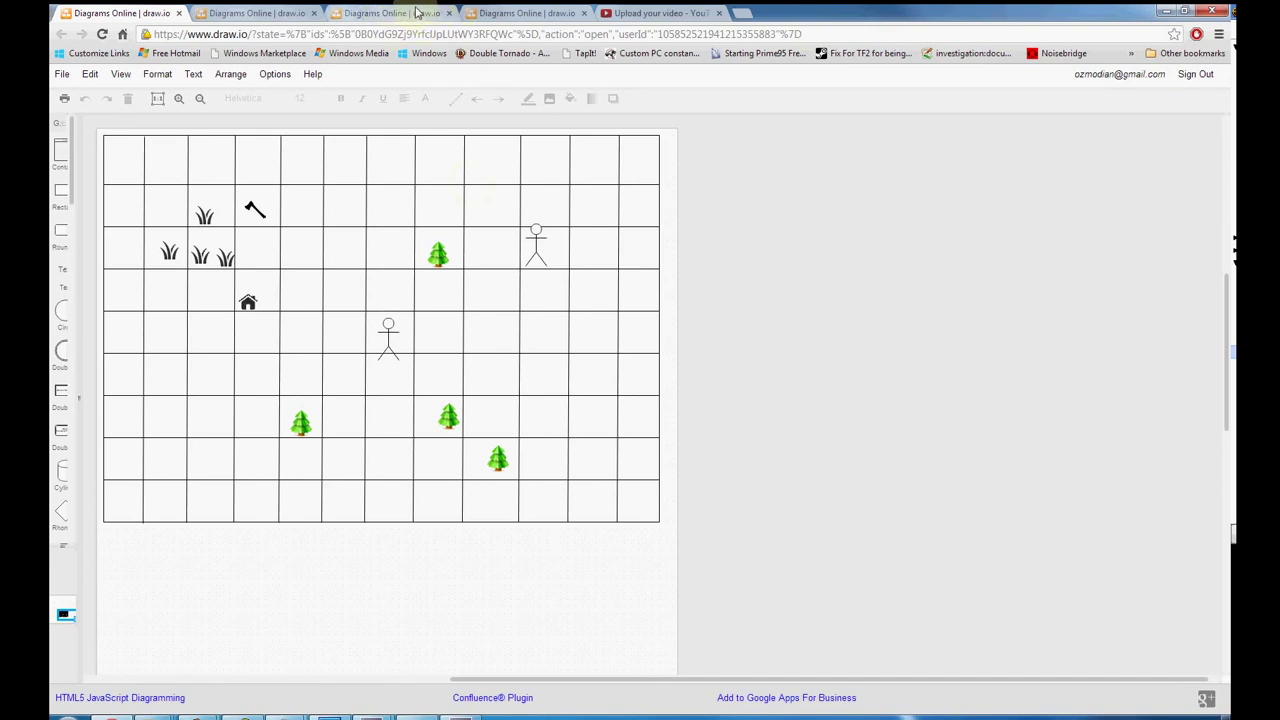
left_click(416, 10)
Flip between the four-area-grid, class diagram and area-grid map tabs, ending on the Server class diagram.
left_click(510, 12)
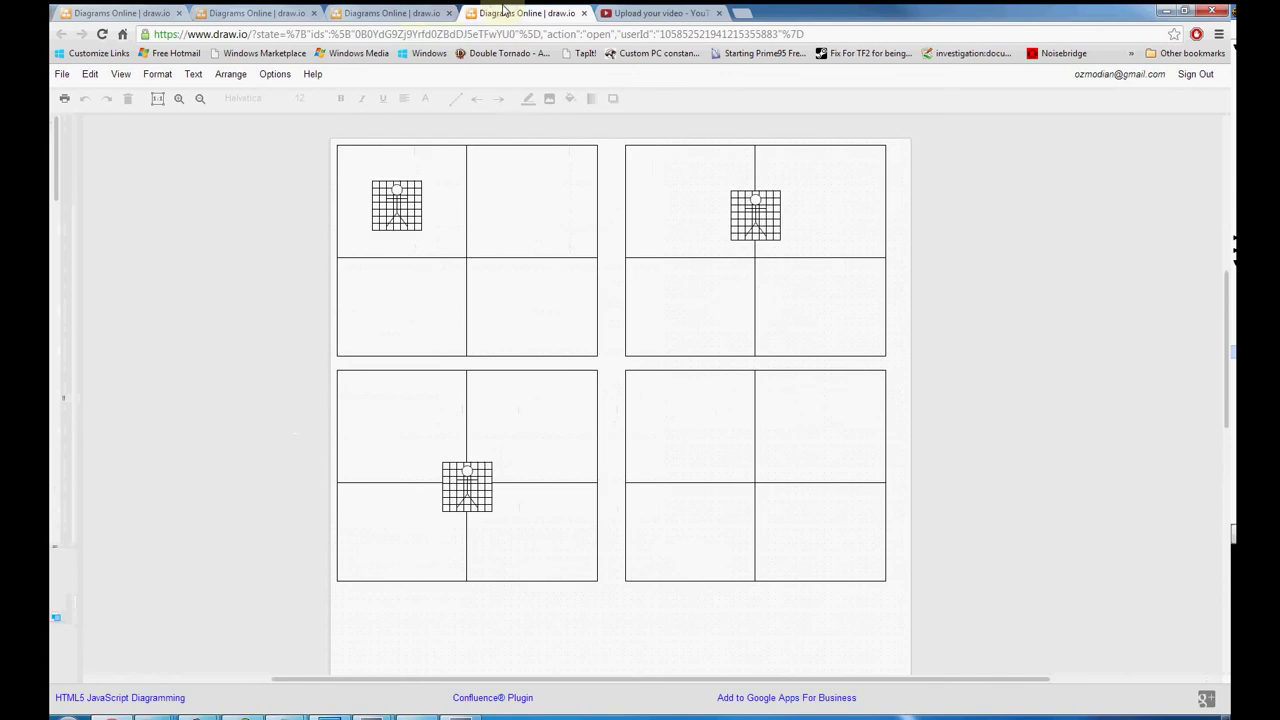
left_click(316, 19)
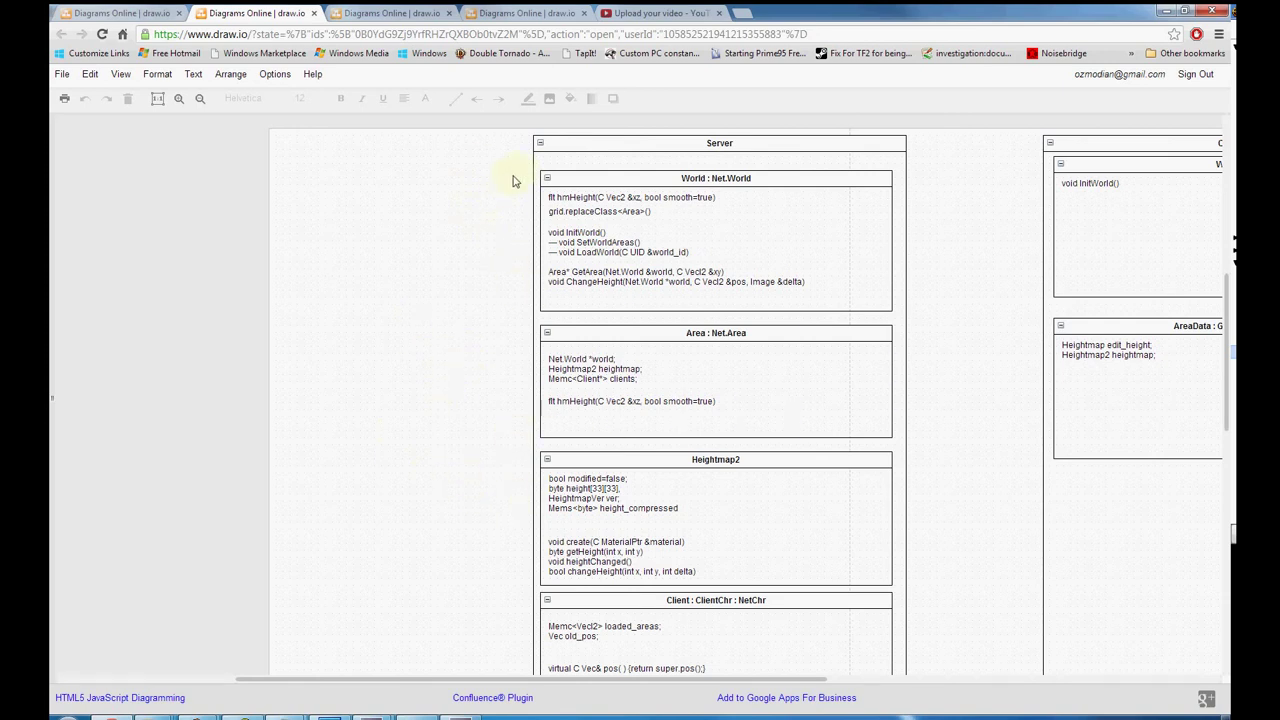
left_click(112, 13)
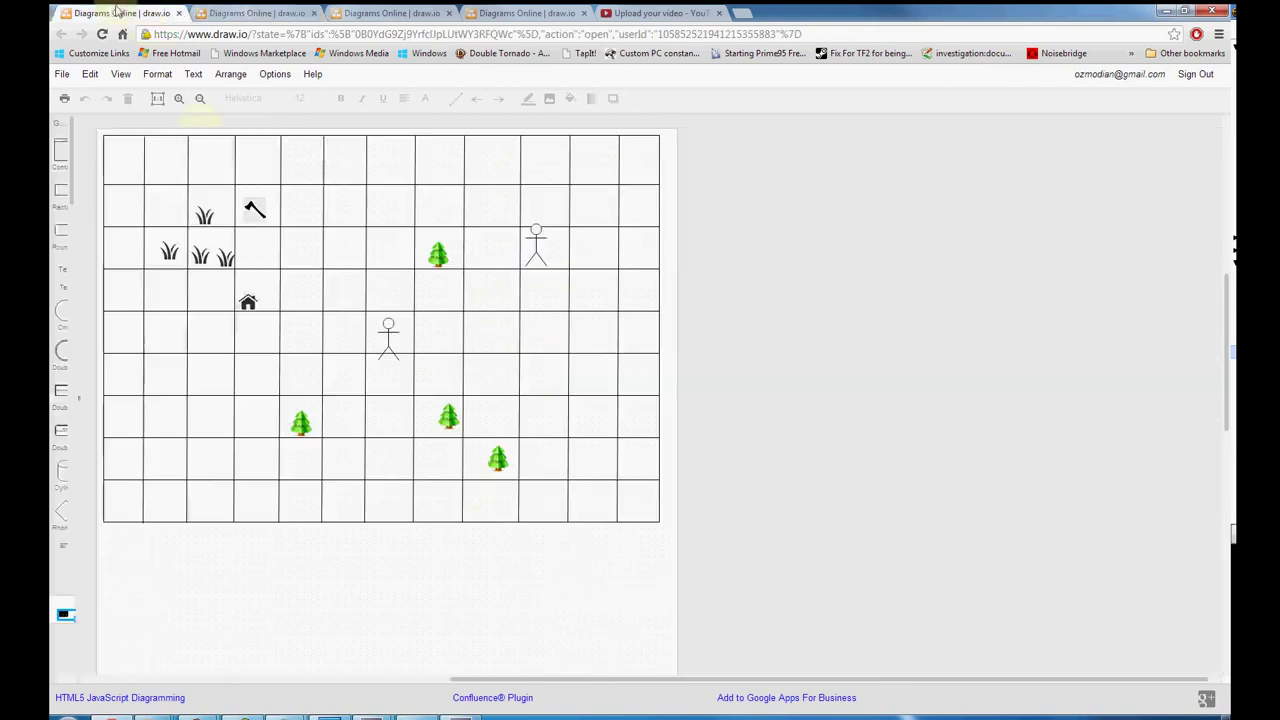
left_click(258, 13)
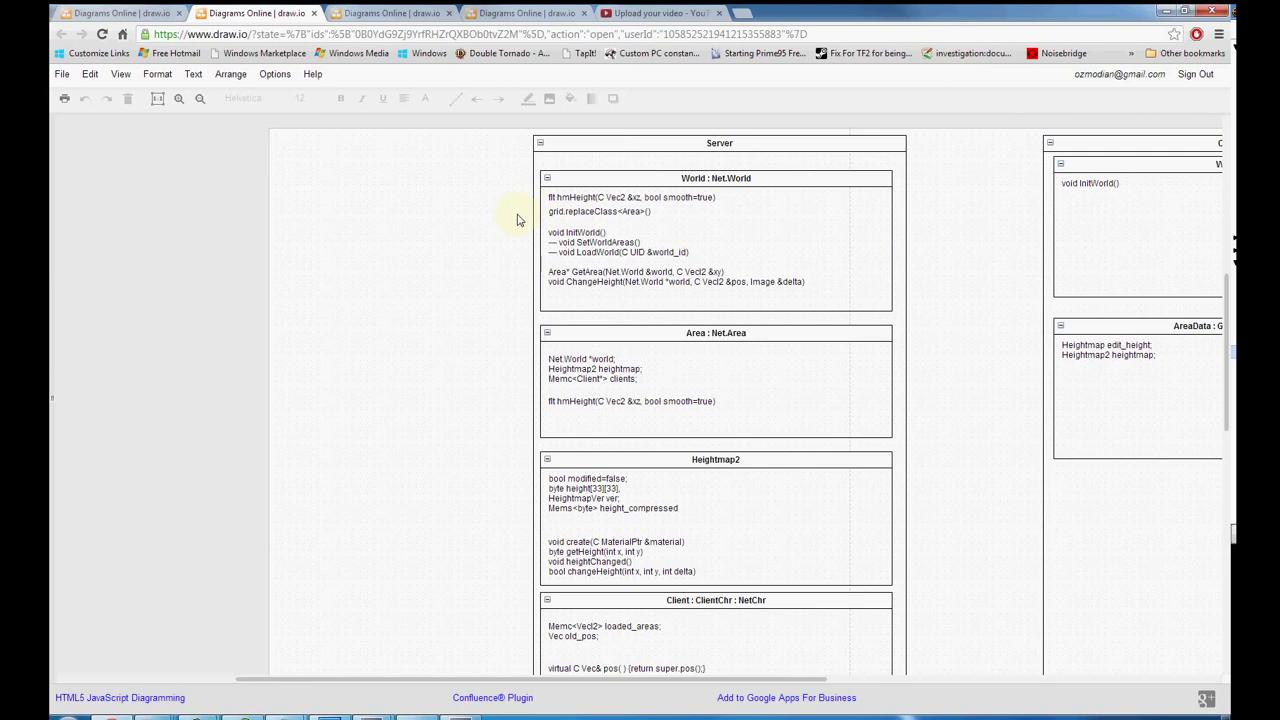
left_click(135, 12)
left_click(250, 12)
left_click(491, 486)
scroll(440, 428, "down", 3)
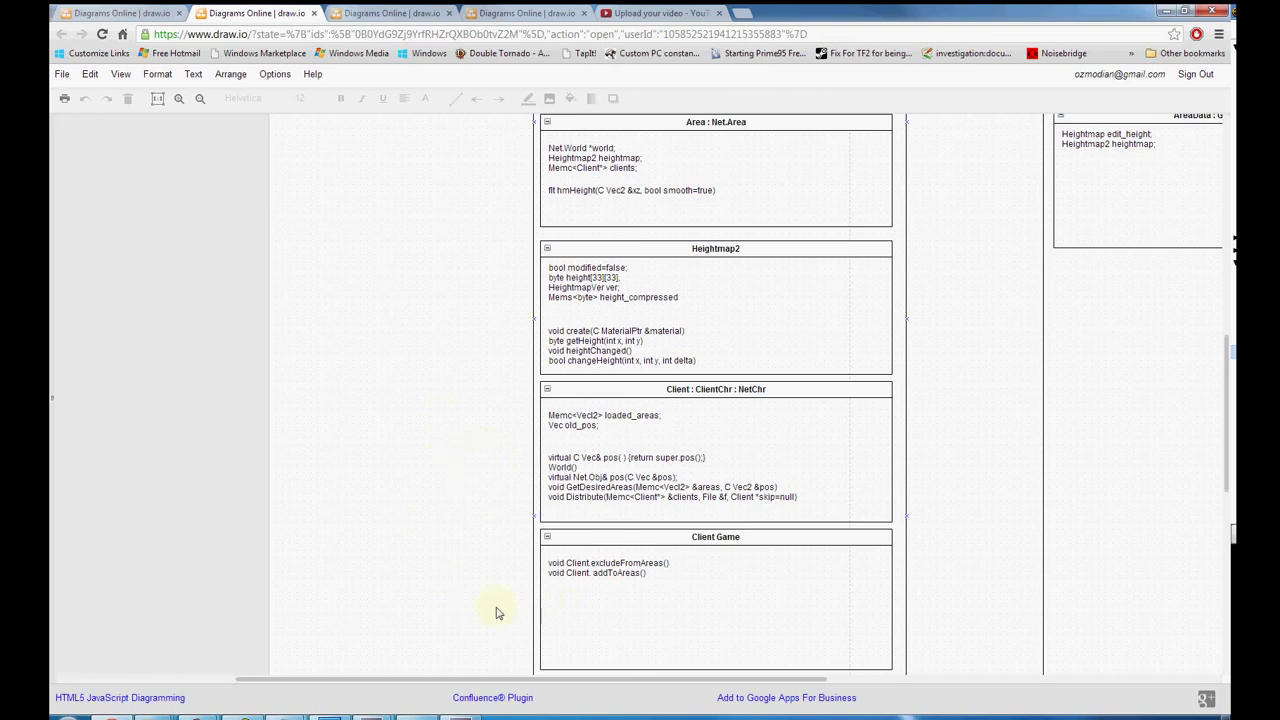
scroll(449, 437, "up", 5)
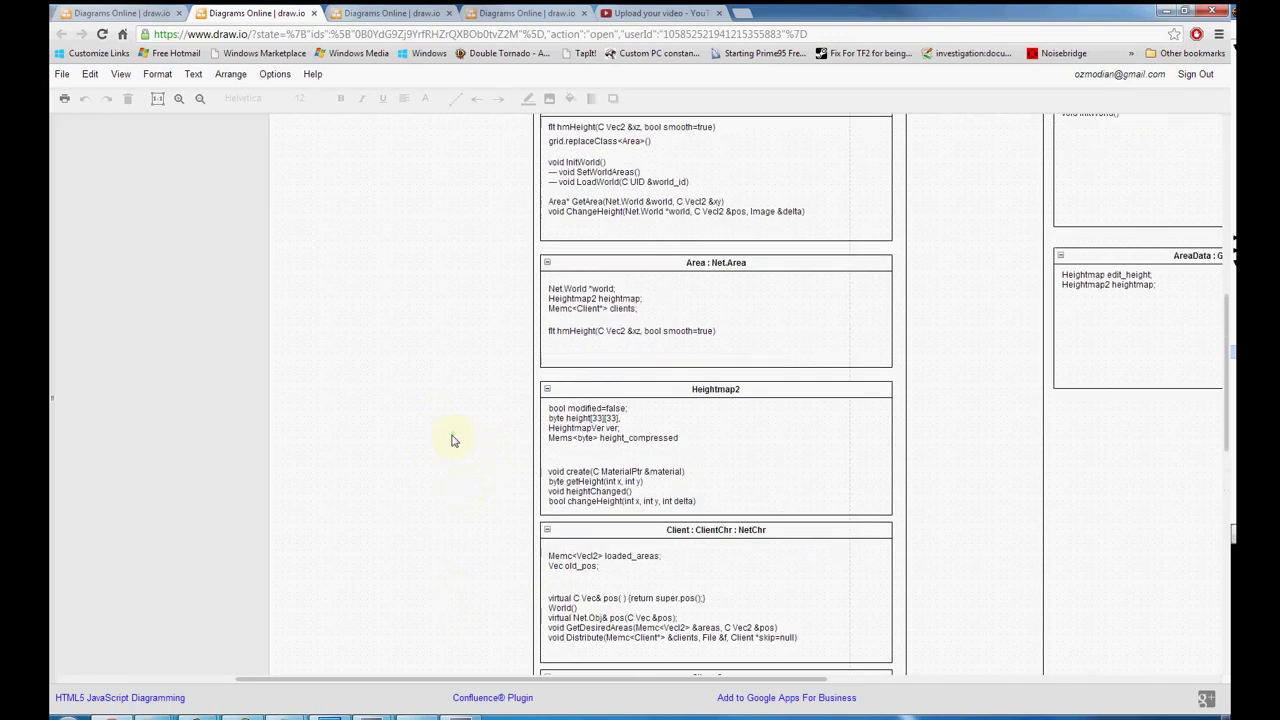
scroll(449, 437, "down", 1)
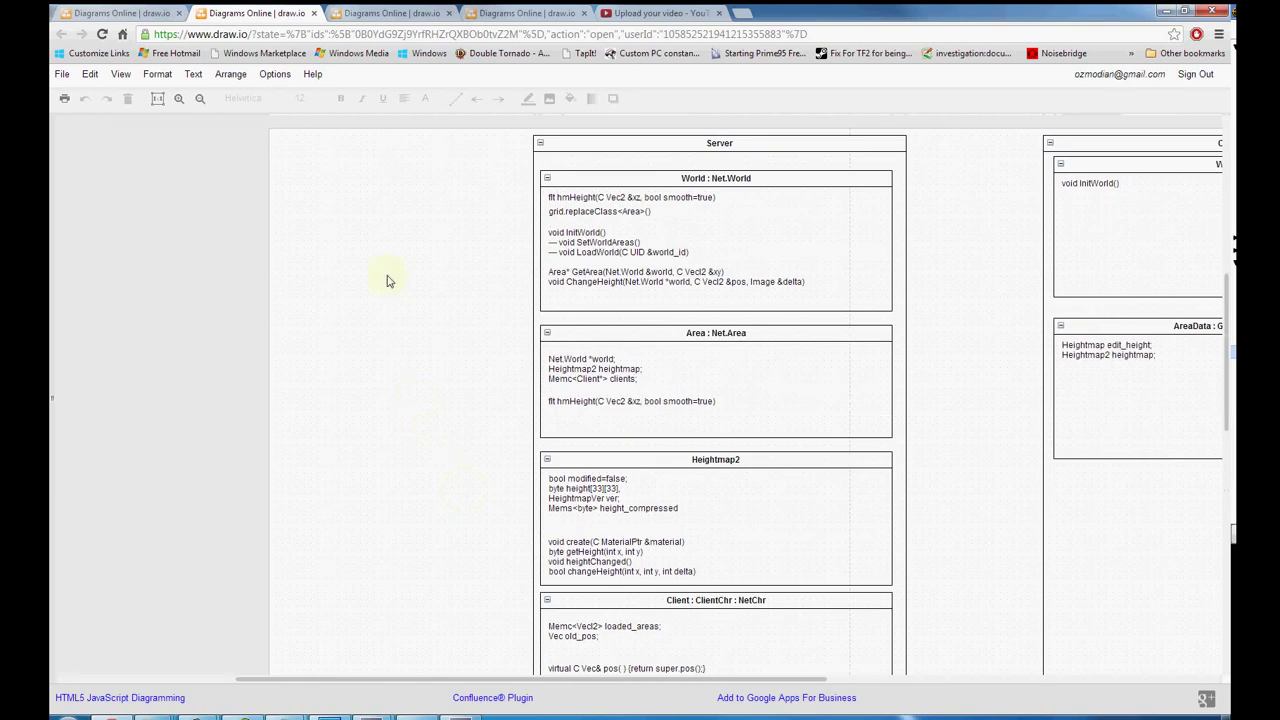
Review the server flowchart's HeightMap updated shape, compare with the class diagram, then return to the flowchart.
left_click(378, 12)
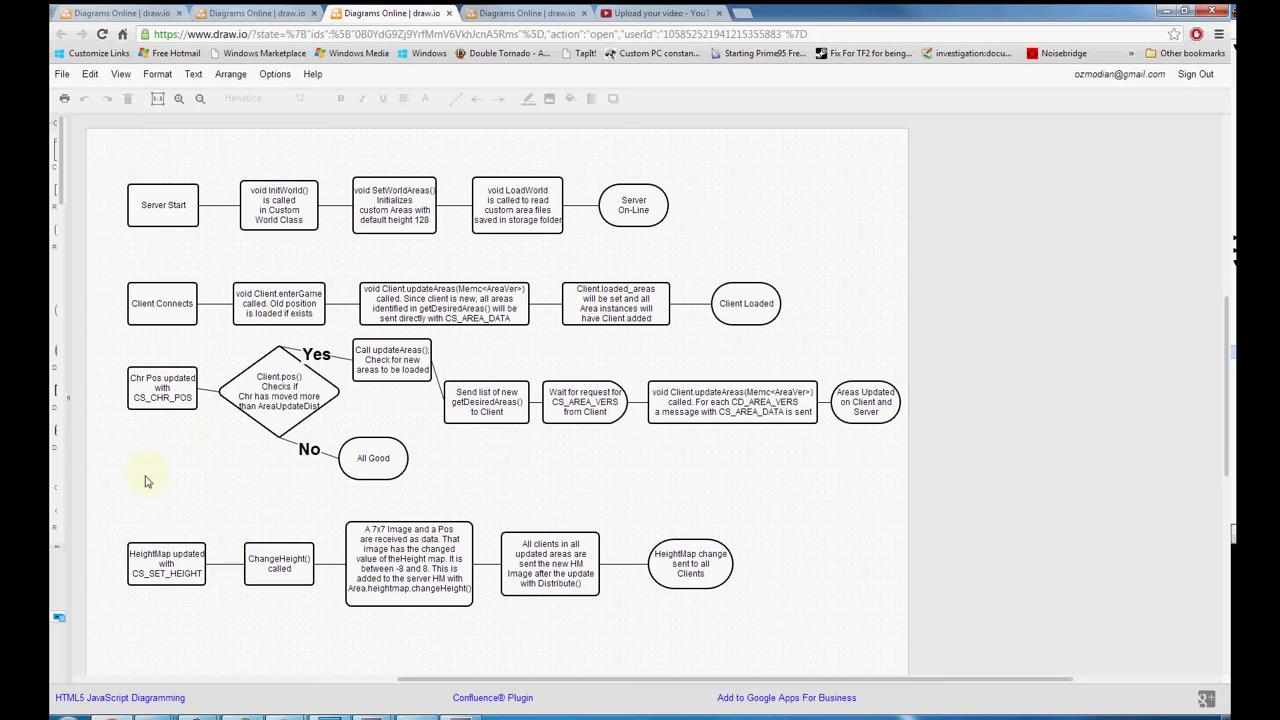
left_click(144, 542)
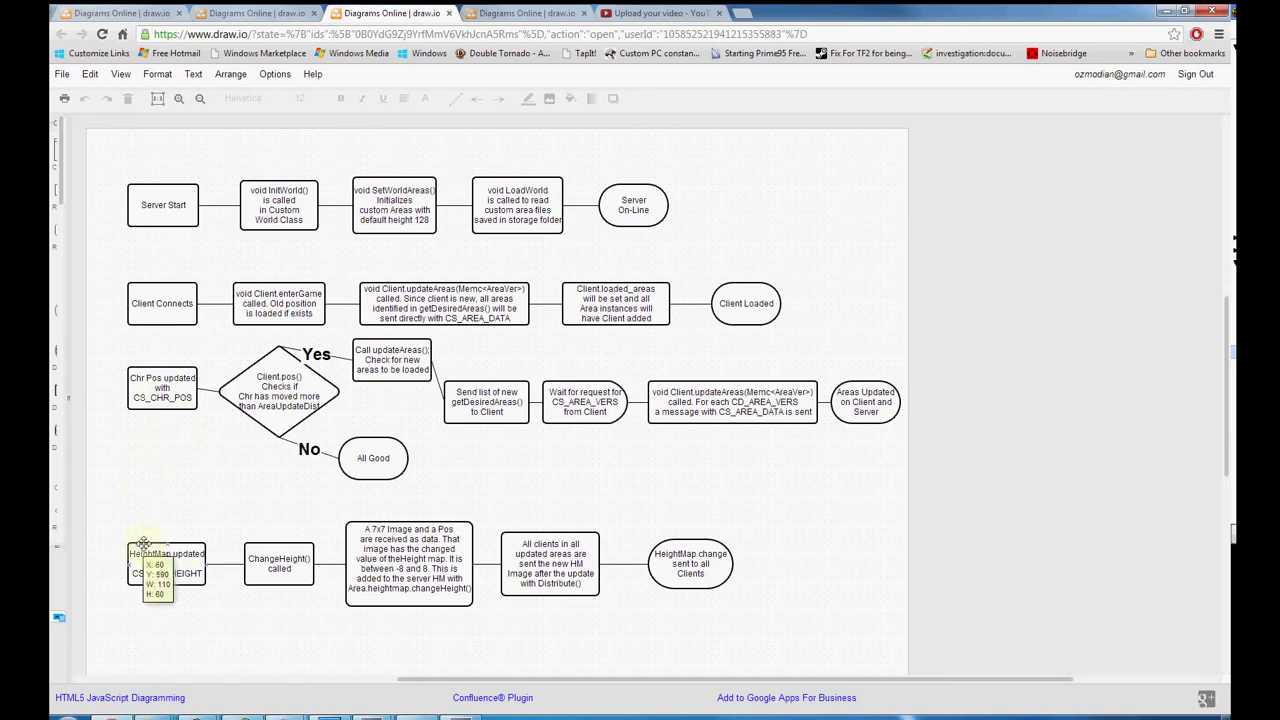
left_click(147, 528)
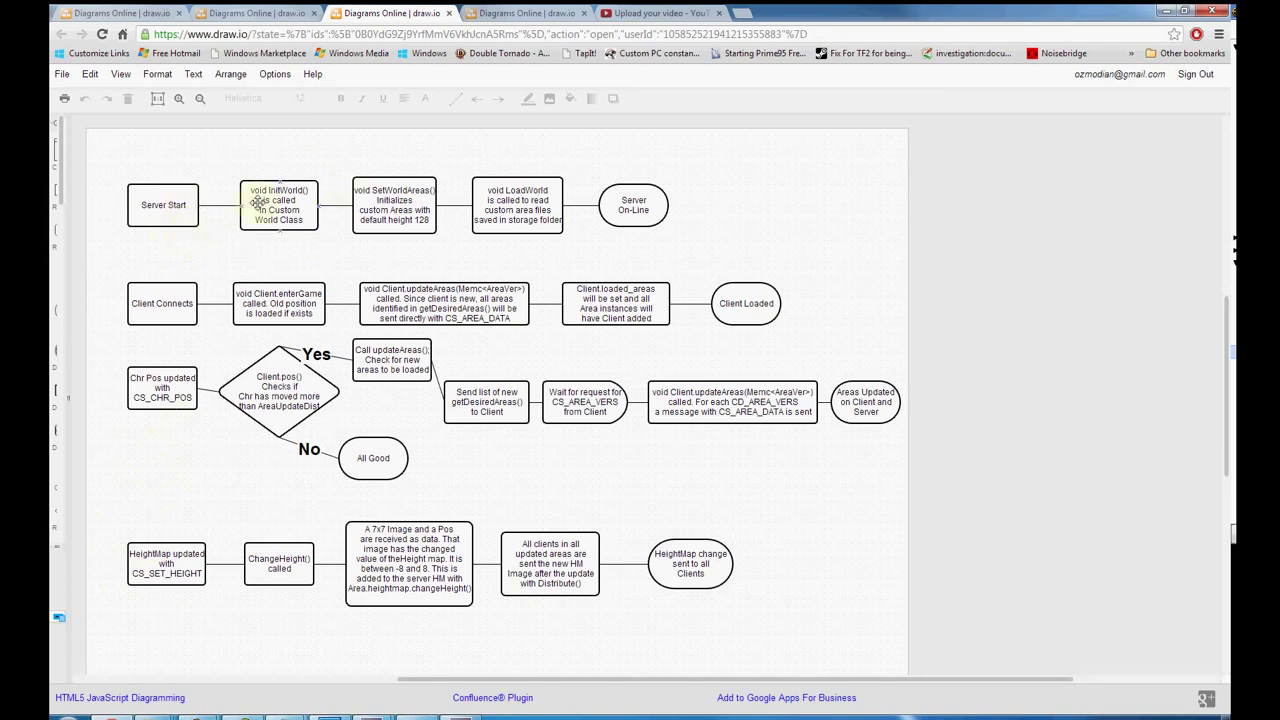
left_click(278, 14)
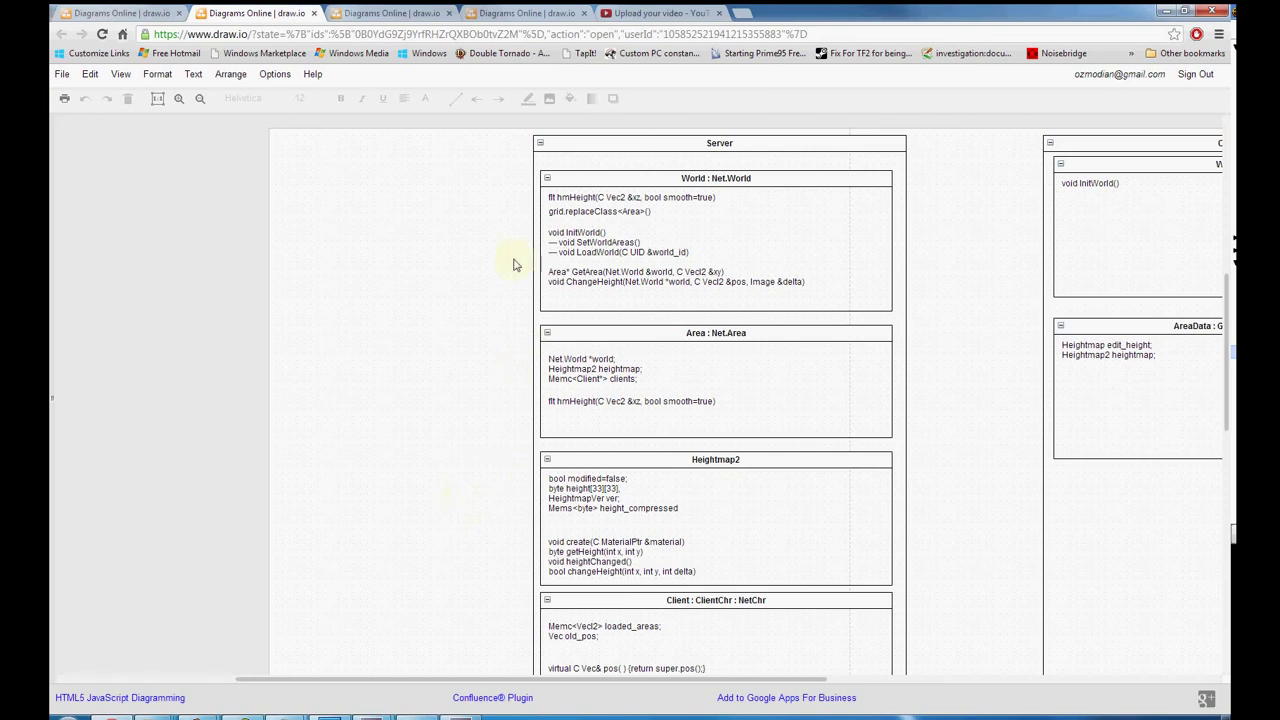
left_click(416, 12)
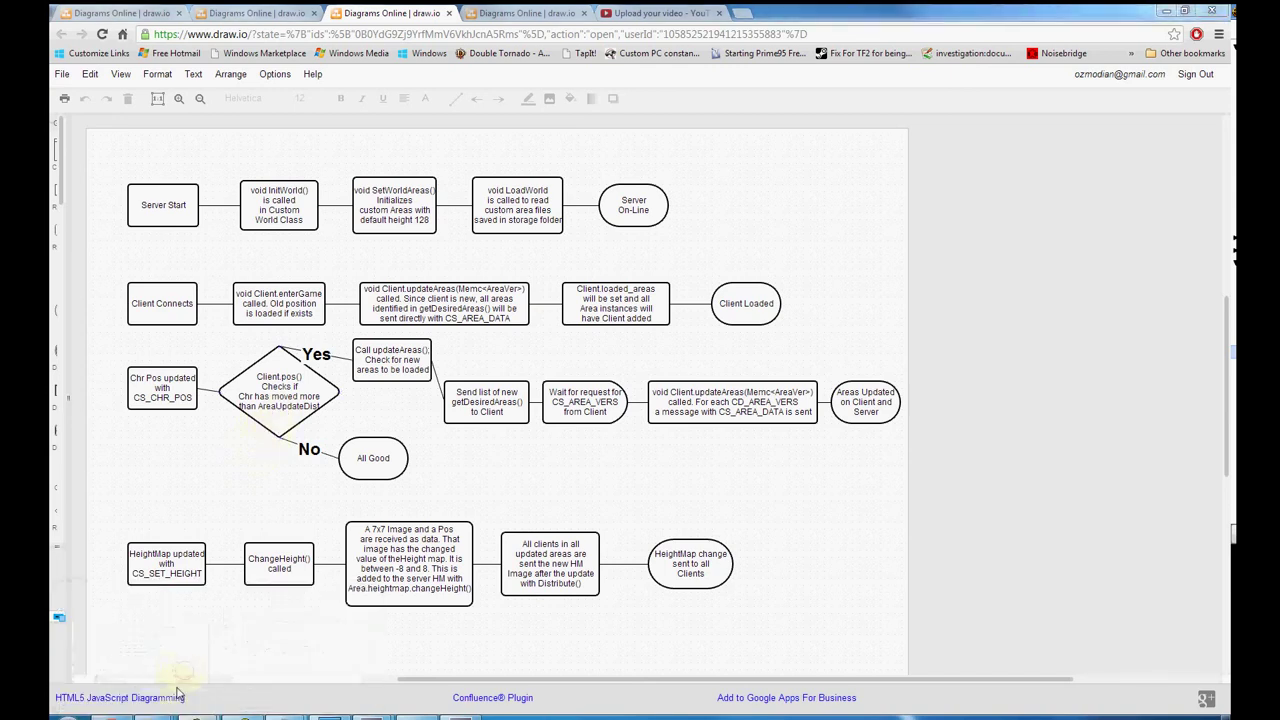
Switch to the Esenthel Editor window showing the Shared Constants code.
left_click(250, 650)
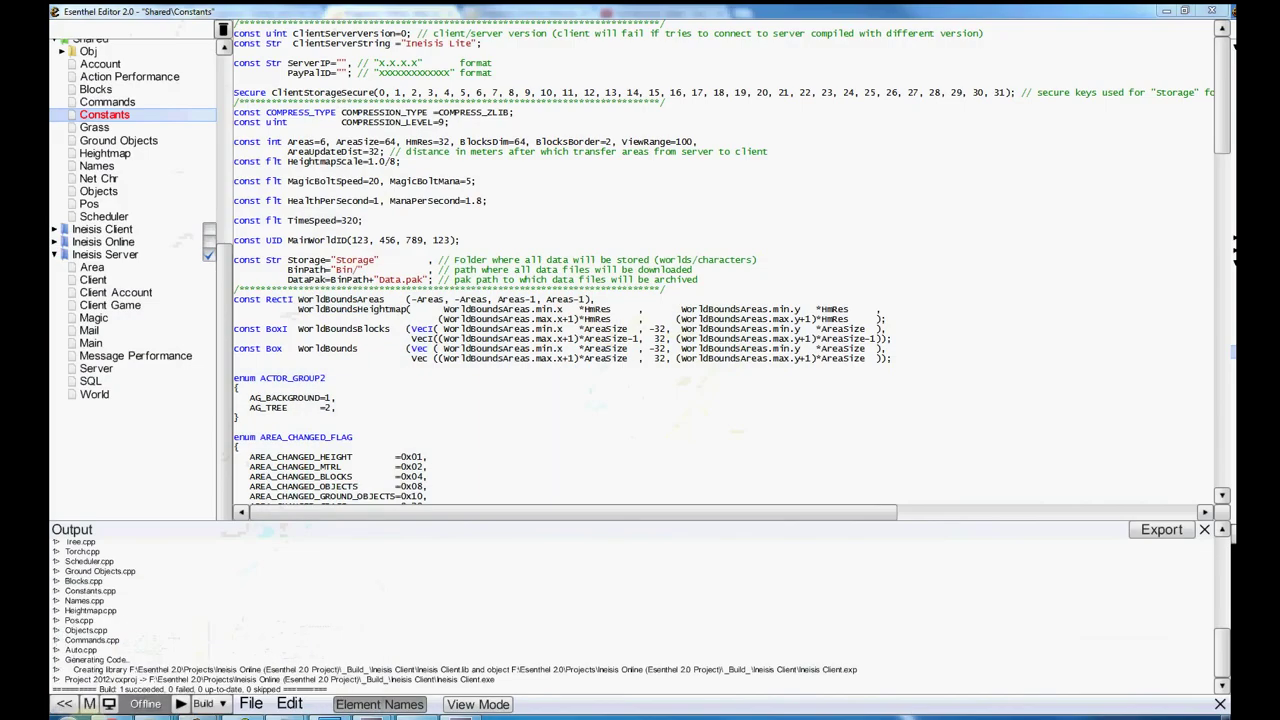
Return to the draw.io flowchart and briefly select the HeightMap updated with CS_SET_HEIGHT box.
left_click(150, 650)
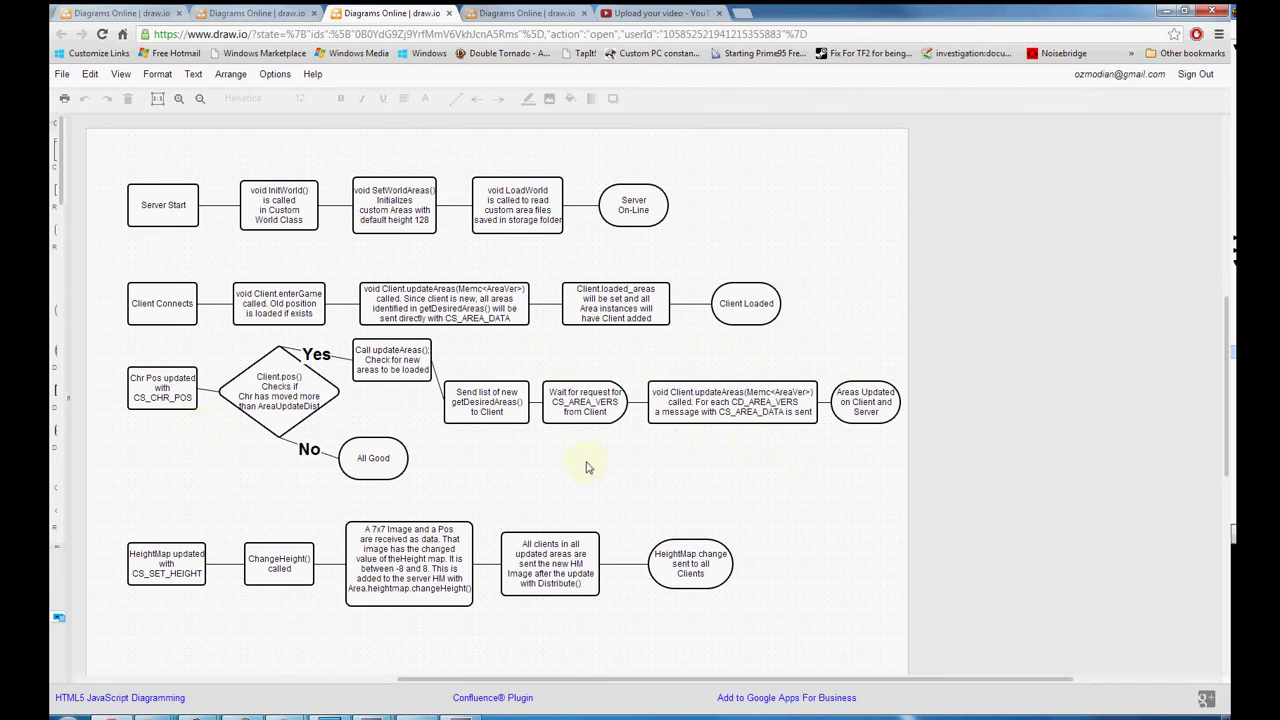
scroll(578, 461, "down", 1)
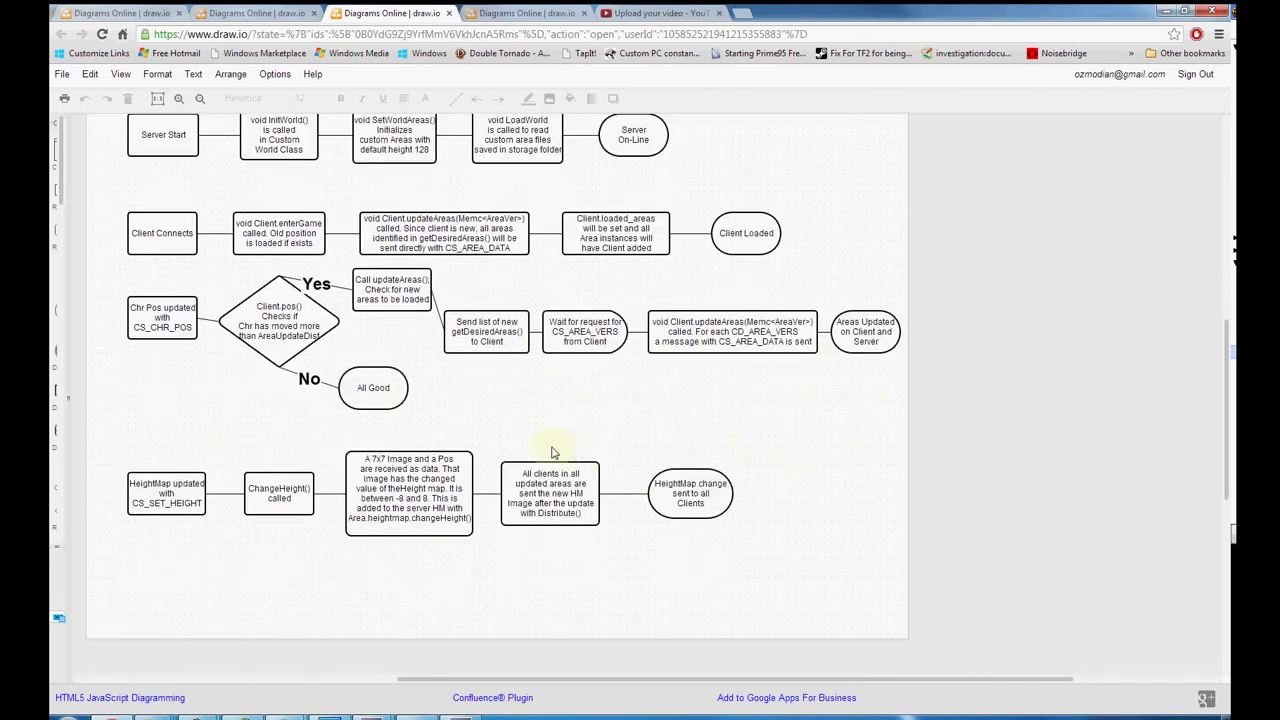
left_click(139, 497)
left_click(228, 533)
left_click(543, 13)
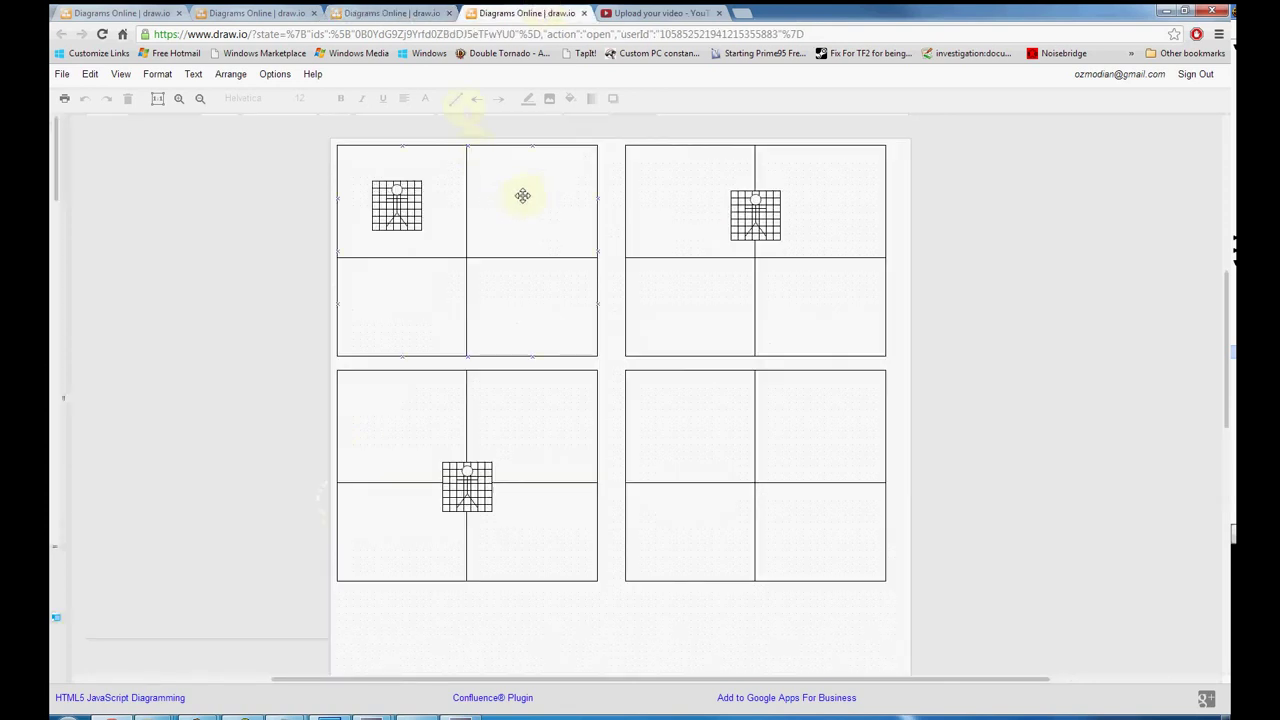
left_click(378, 180)
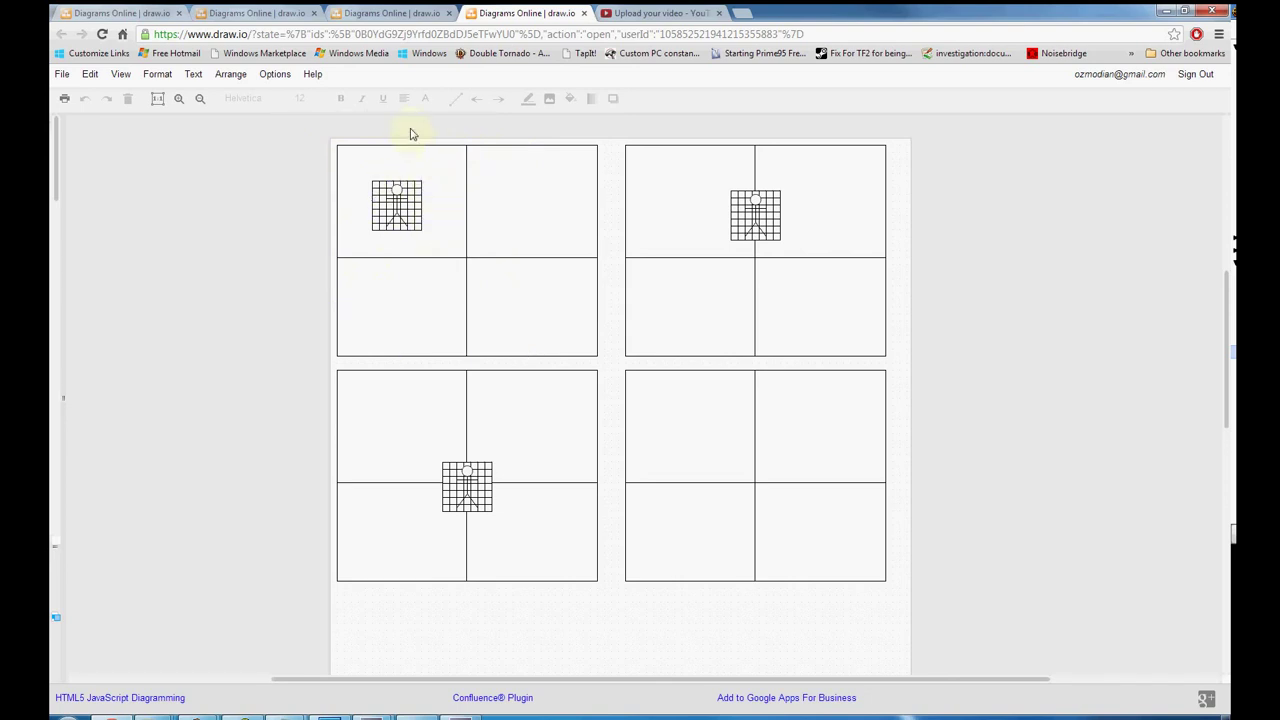
left_click(405, 13)
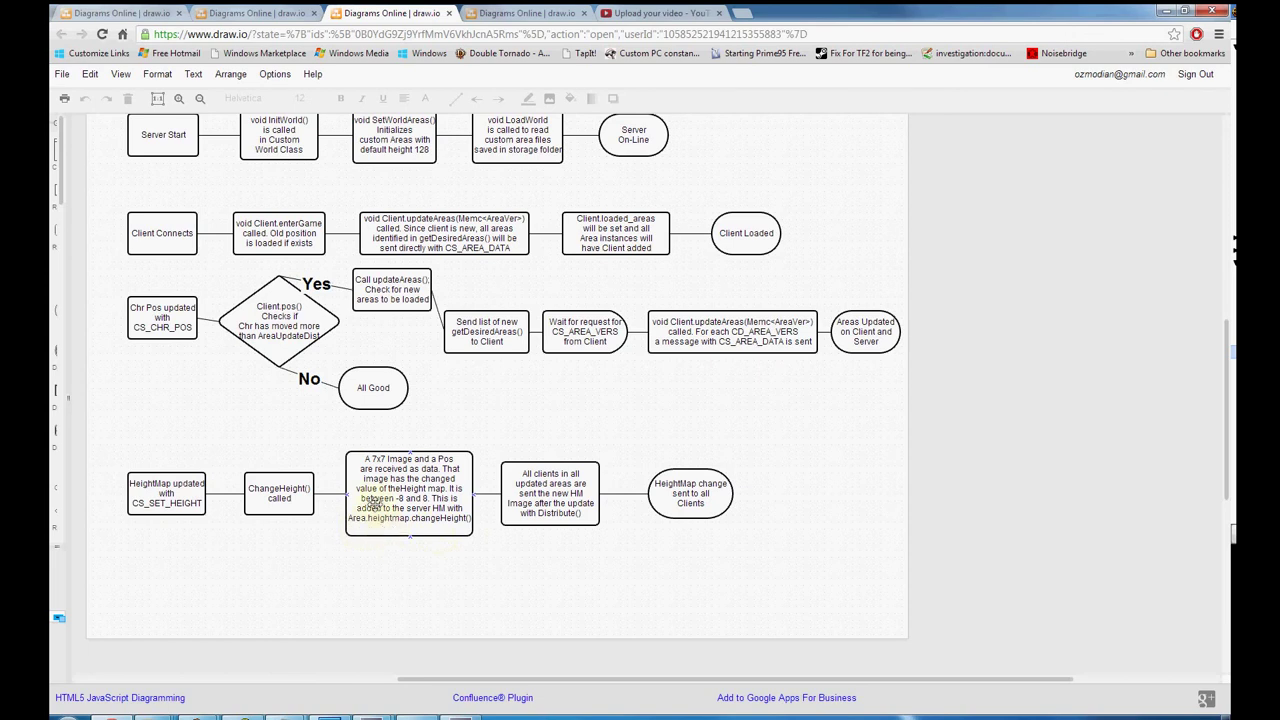
Glance at the class diagram and flowchart, then switch to the four-area-grid diagram tab.
left_click(255, 13)
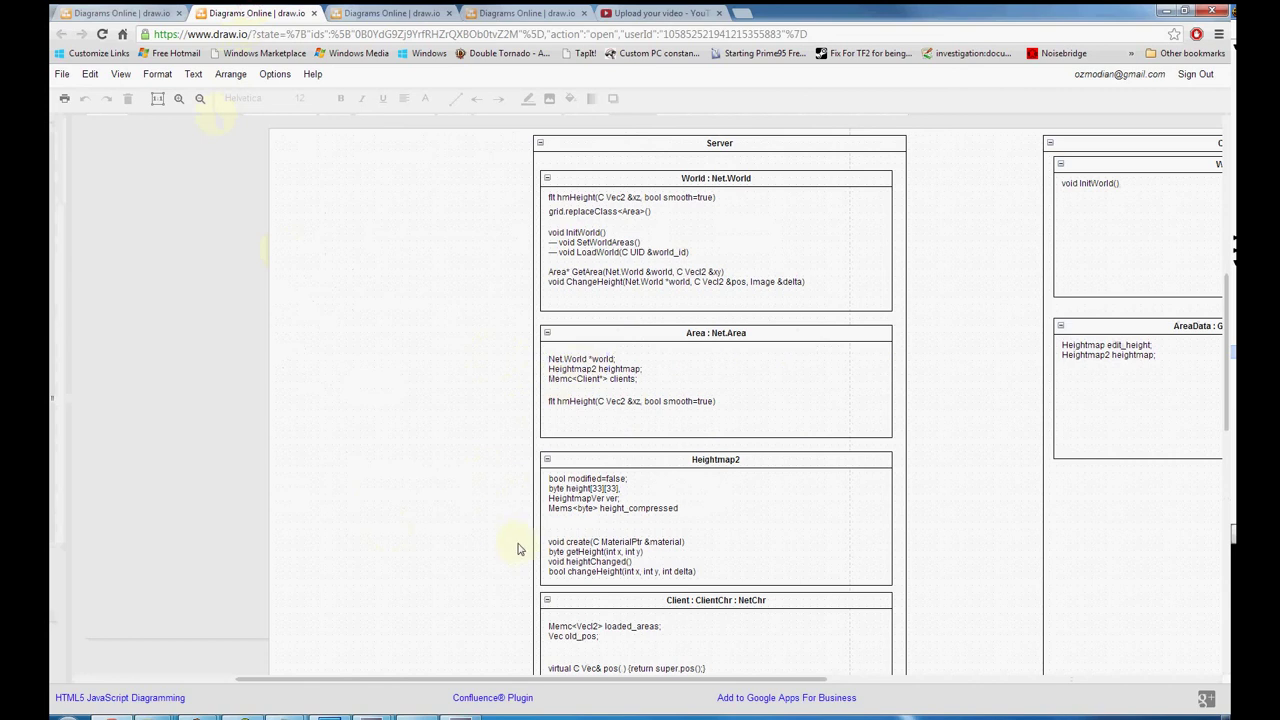
left_click(399, 13)
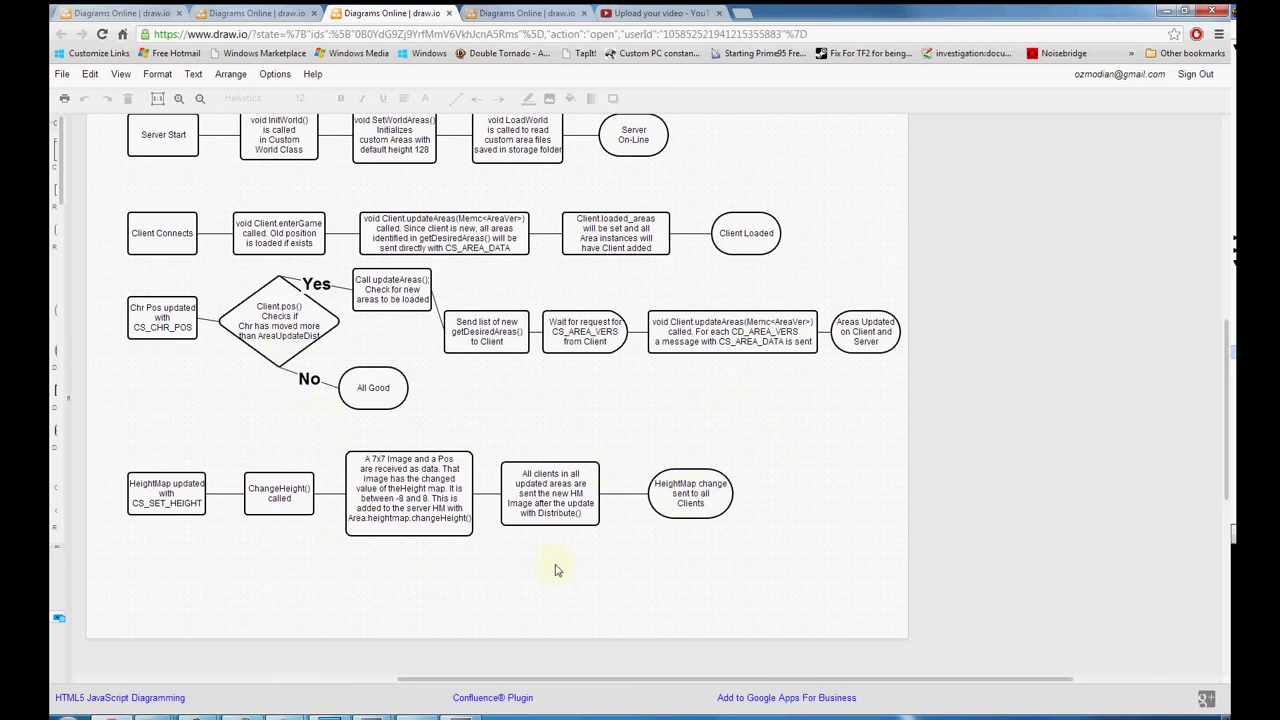
left_click(527, 13)
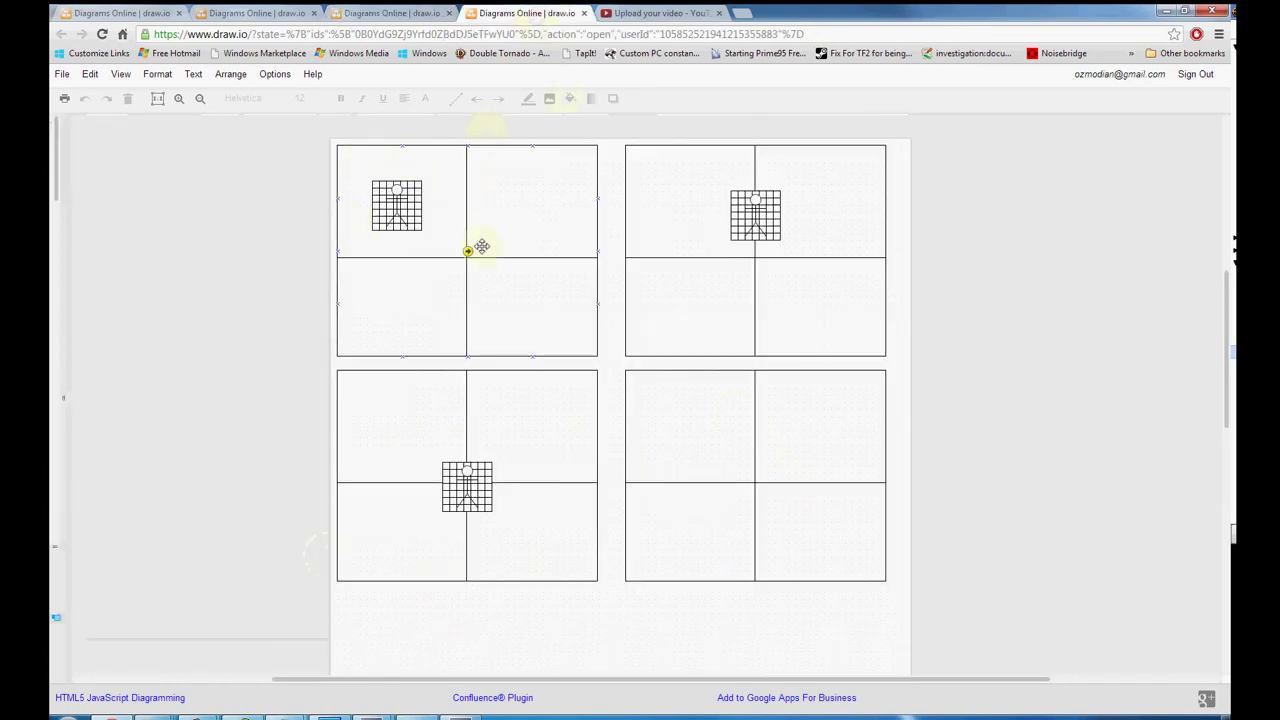
left_click(473, 148)
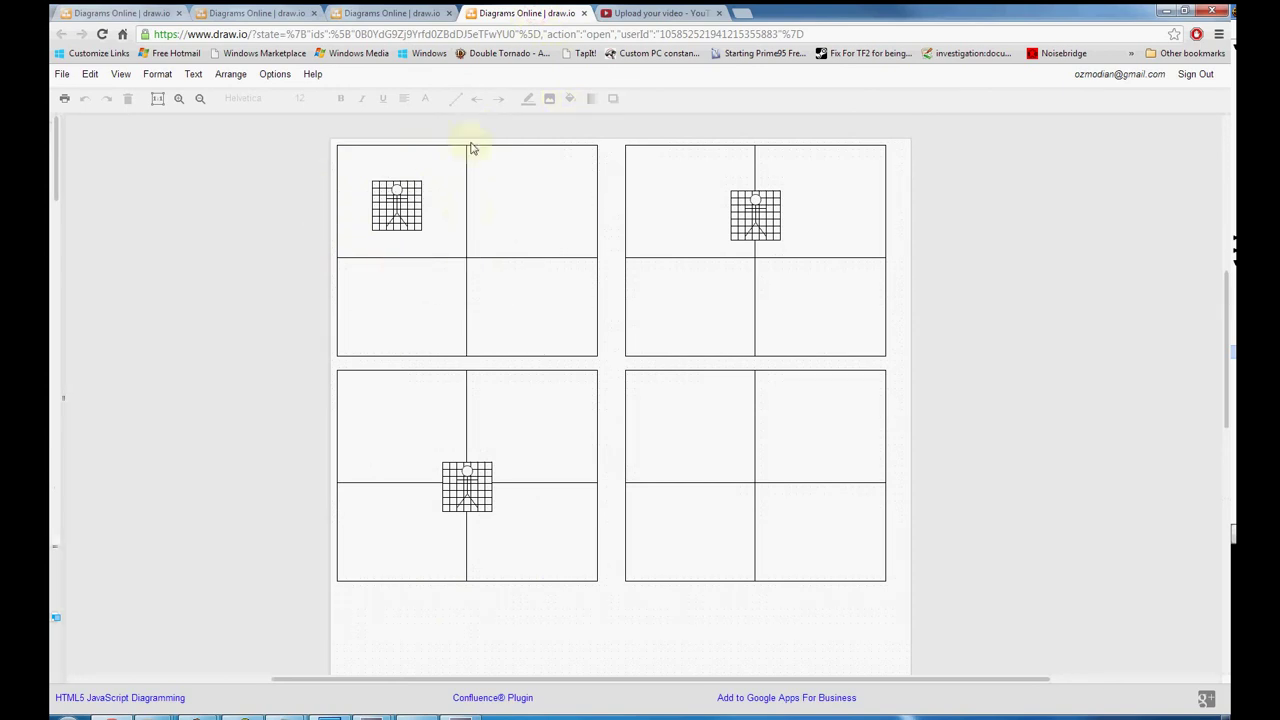
left_click(723, 148)
left_click(477, 526)
left_click(674, 366)
left_click(650, 156)
left_click(608, 189)
left_click(722, 228)
left_click(511, 335)
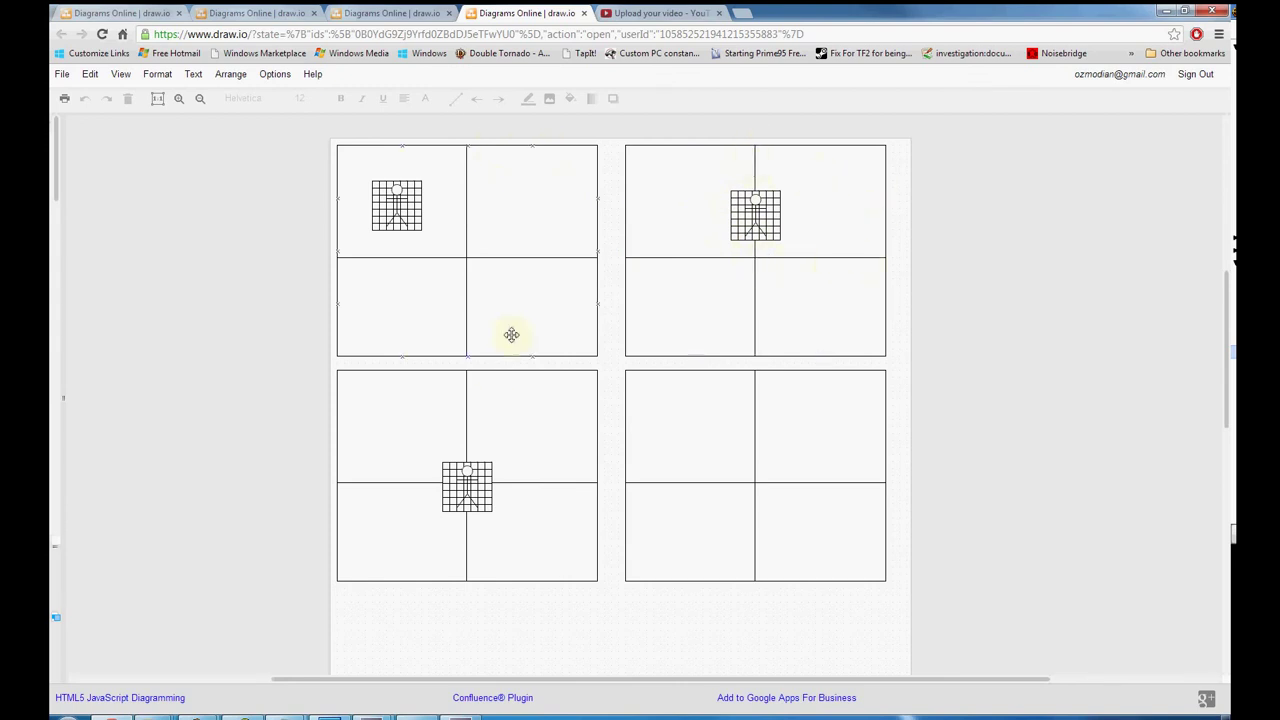
left_click(593, 400)
left_click(423, 482)
left_click(470, 399)
left_click(516, 410)
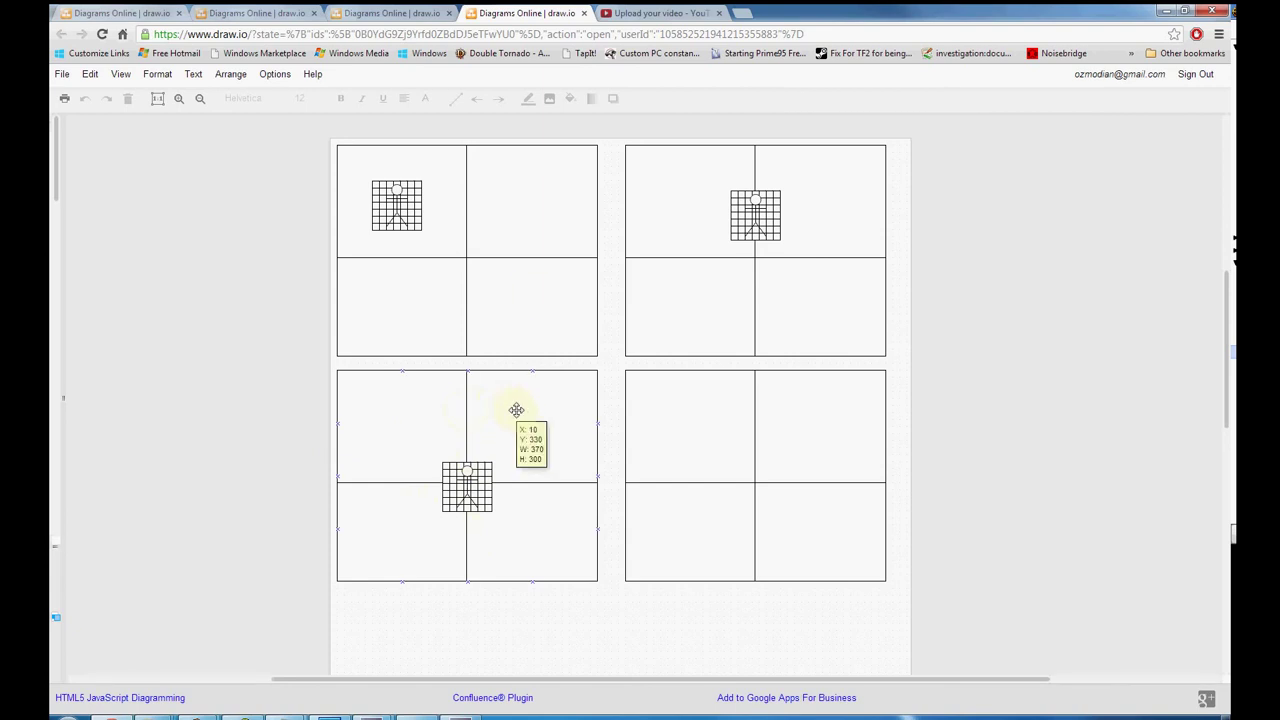
left_click(491, 130)
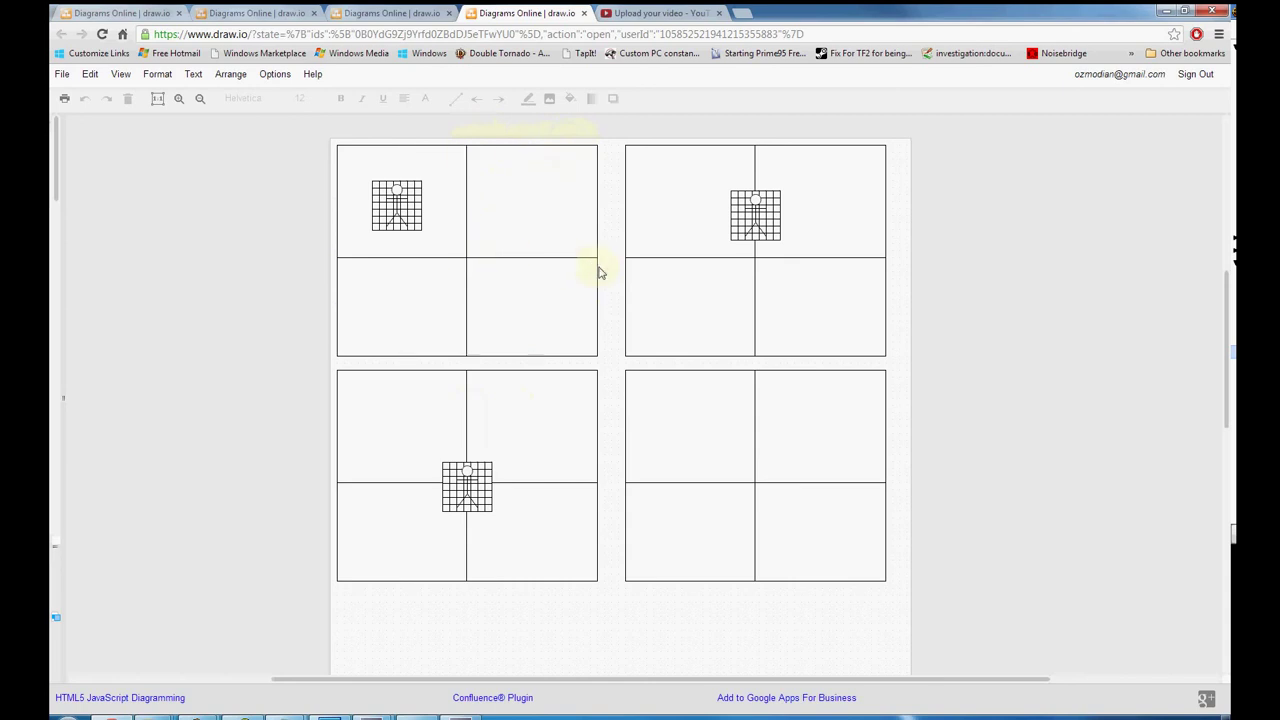
left_click(491, 151)
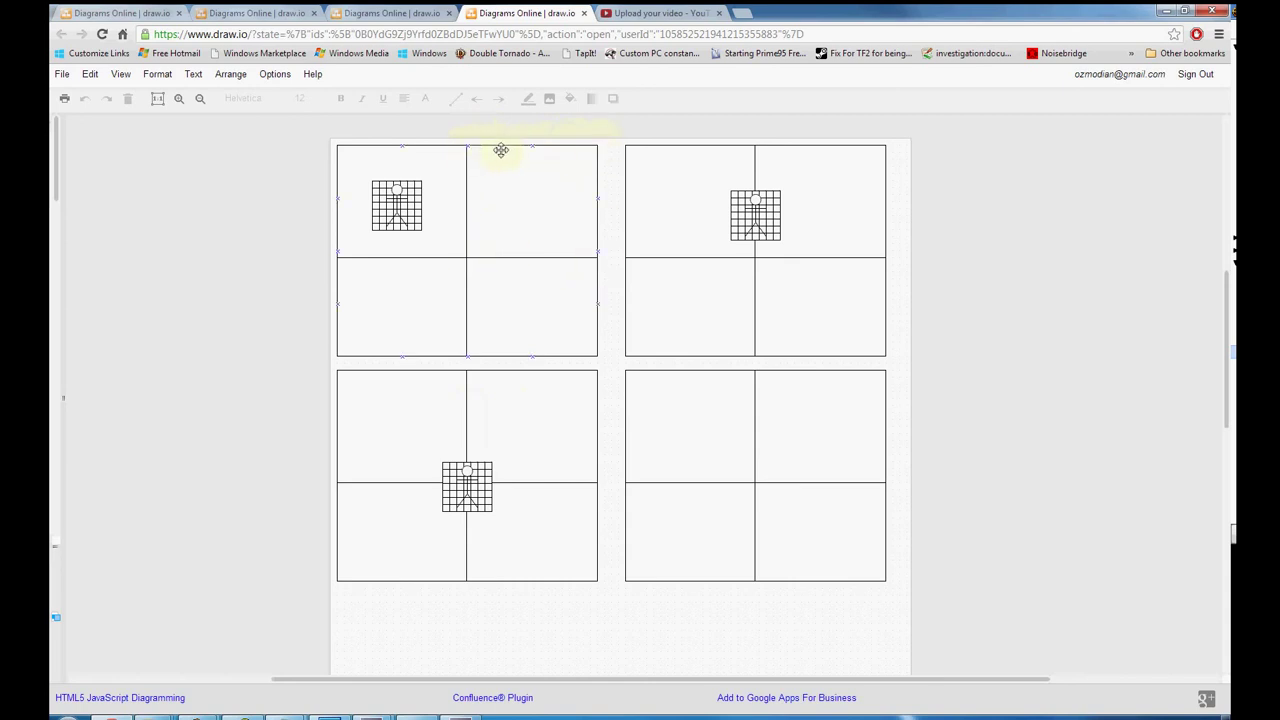